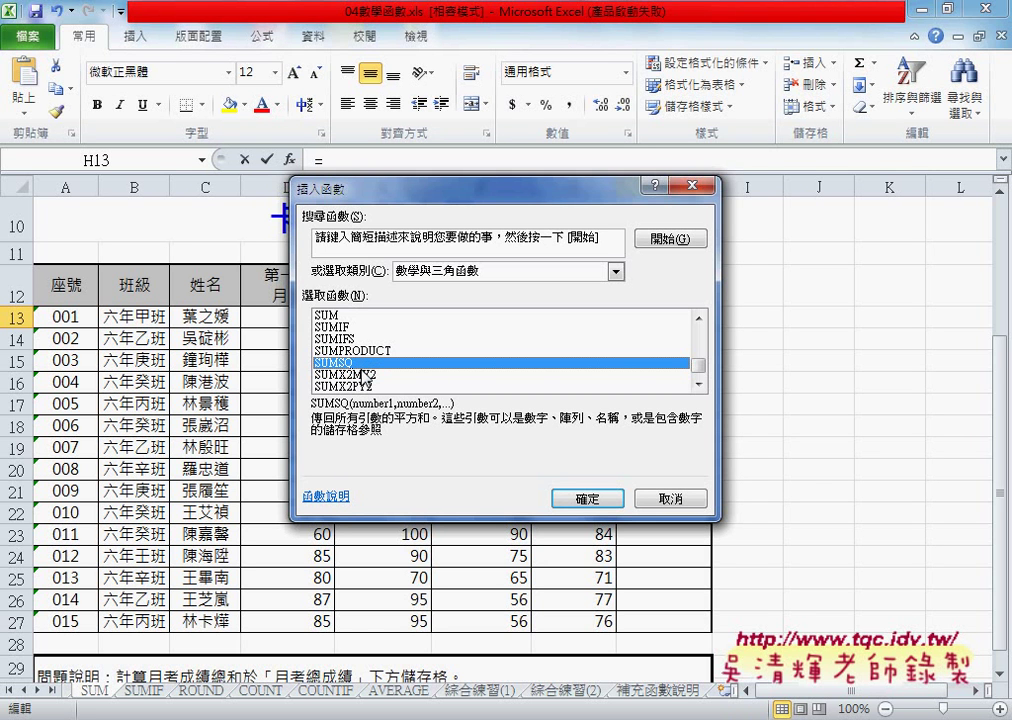
Move the Insert Function dialog aside and choose SUMPRODUCT from 數學與三角函數 for H13
{"action": "left_click_drag", "start_coordinate": [330, 188], "coordinate": [262, 318]}
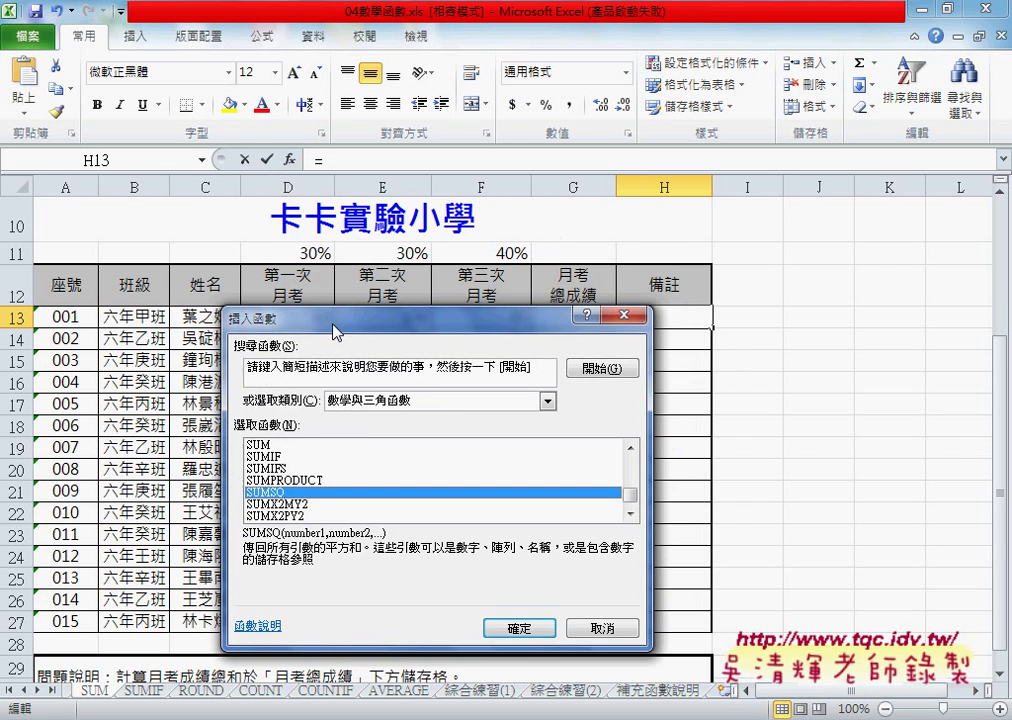
{"action": "left_click", "coordinate": [292, 480]}
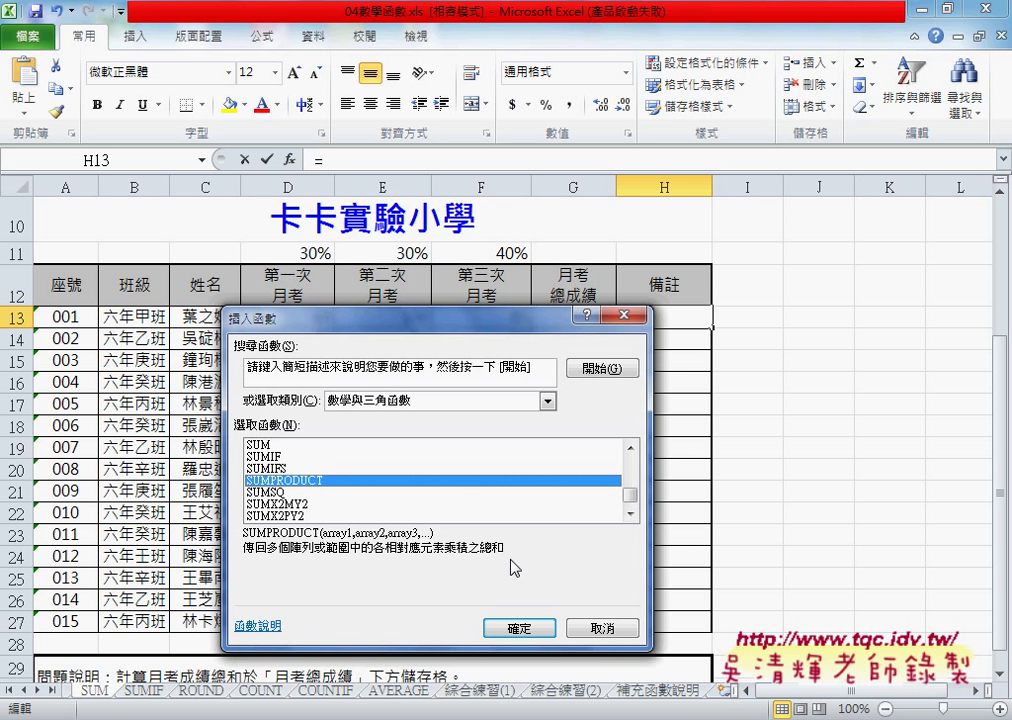
Set SUMPRODUCT's Array1 to the weights D11:F11 and Array2 to the scores D13:F13
{"action": "left_click", "coordinate": [519, 628]}
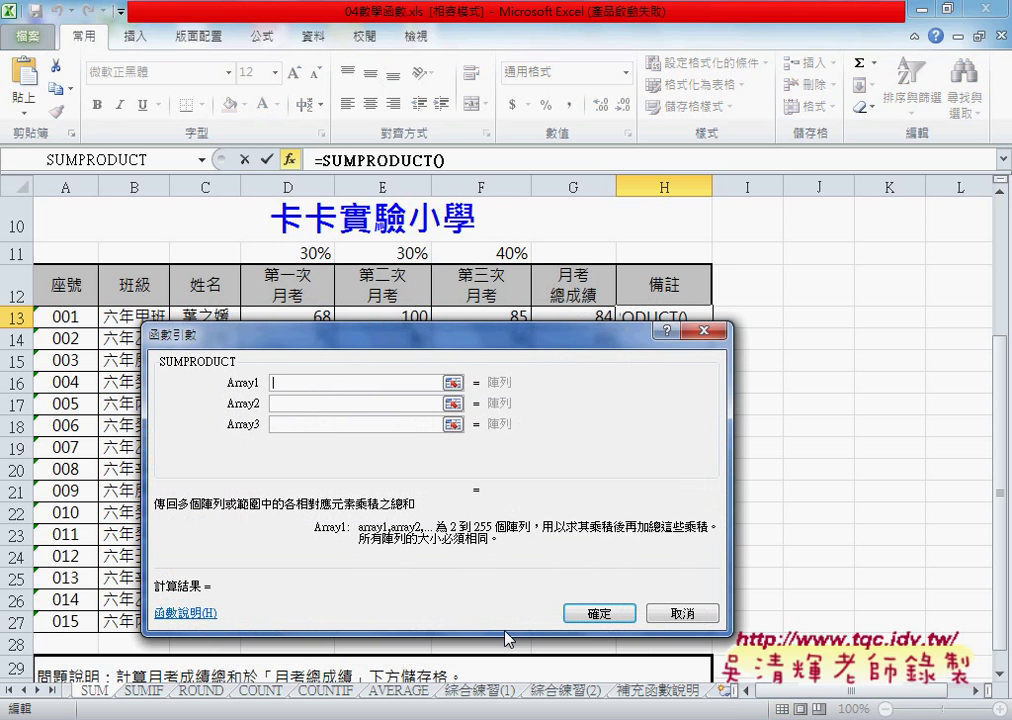
{"action": "left_click_drag", "start_coordinate": [330, 340], "coordinate": [332, 400]}
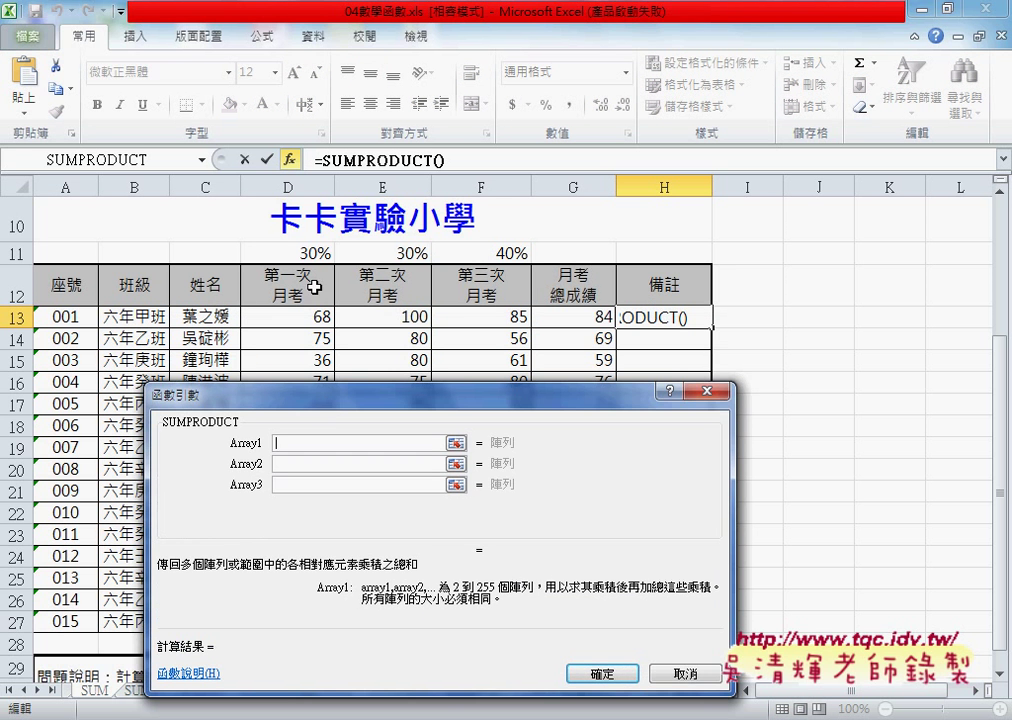
{"action": "left_click_drag", "start_coordinate": [273, 253], "coordinate": [463, 253]}
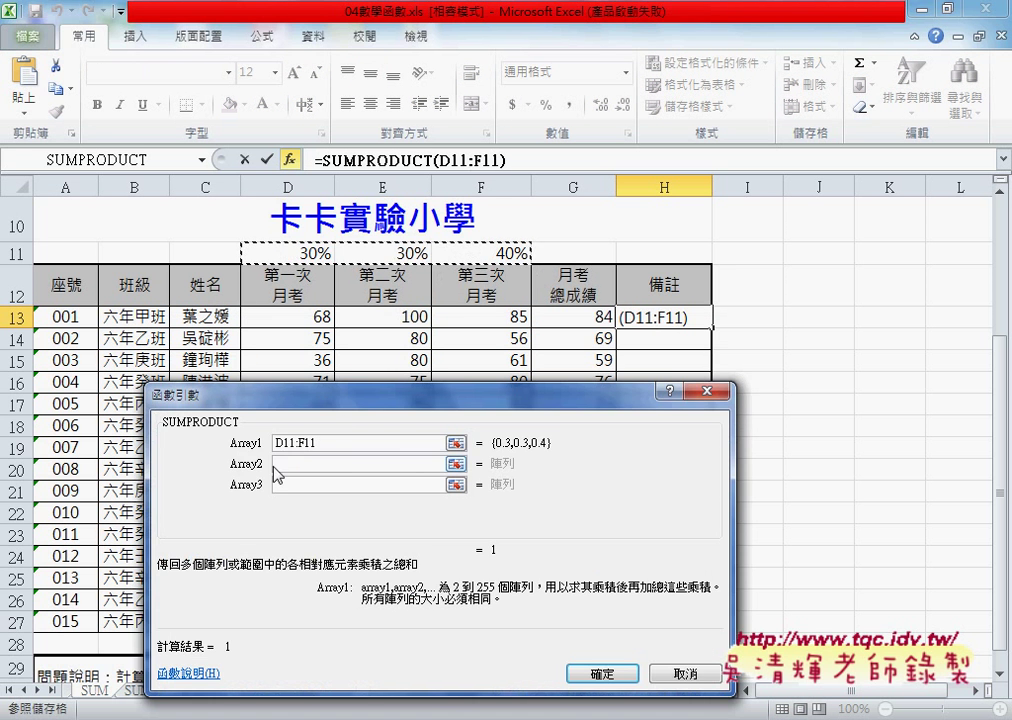
{"action": "left_click_drag", "start_coordinate": [276, 318], "coordinate": [498, 320]}
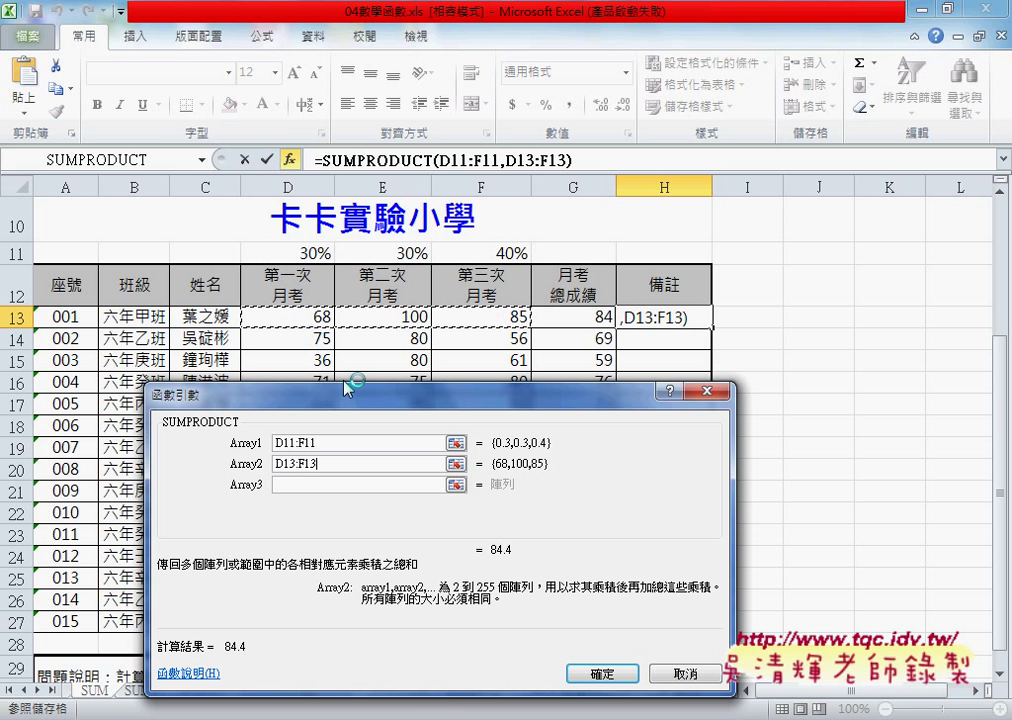
Row-lock the weights as D$11:F$11 and confirm the formula, giving 84.4
{"action": "left_click_drag", "start_coordinate": [326, 444], "coordinate": [275, 443]}
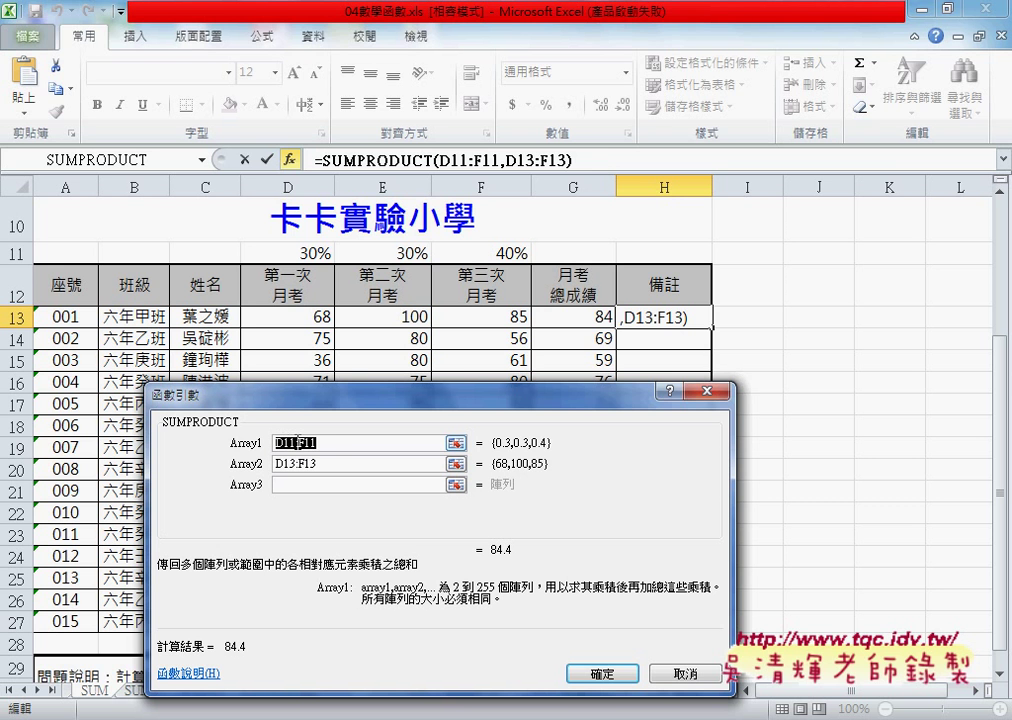
{"action": "key", "text": "F4"}
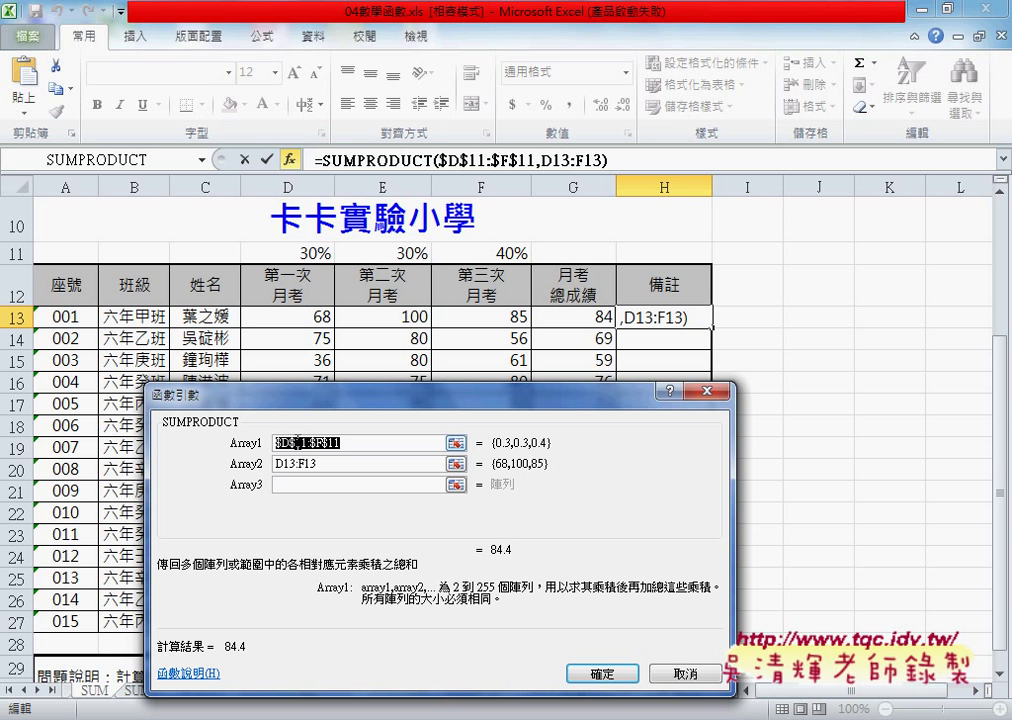
{"action": "key", "text": "F4"}
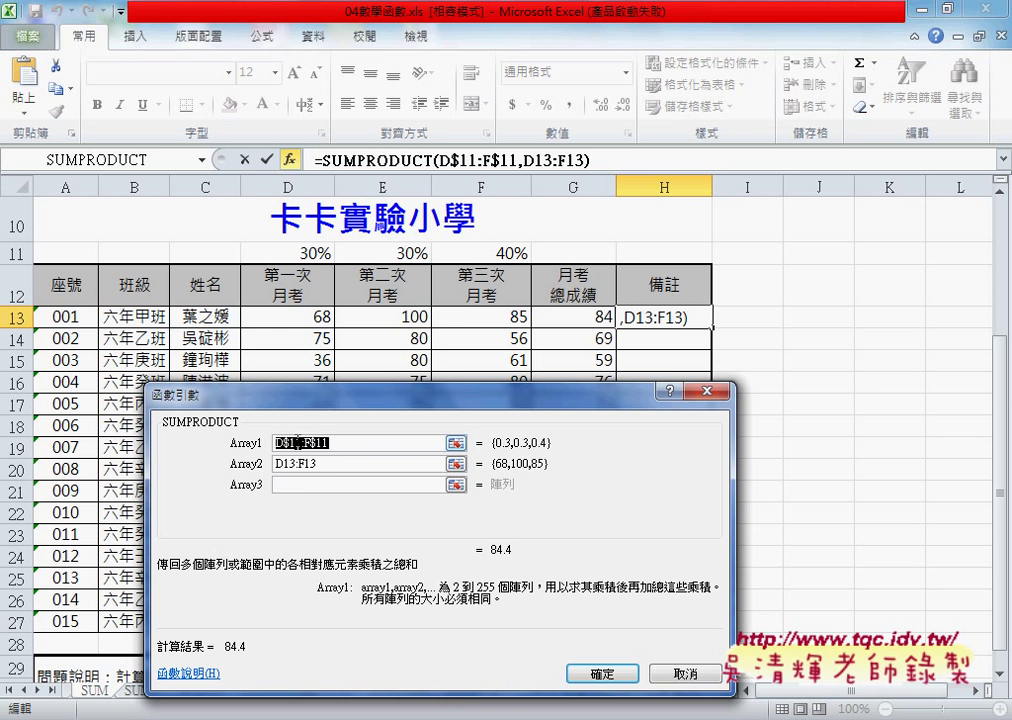
{"action": "left_click", "coordinate": [614, 674]}
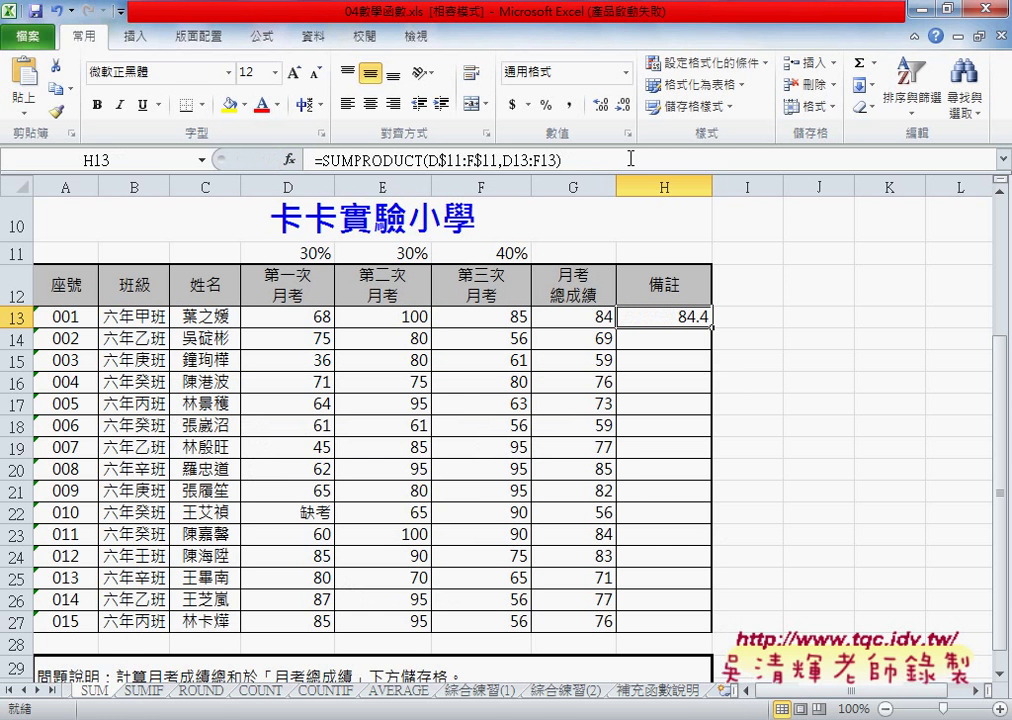
Show H13 without decimals, fill it down to H27, and compare it with G13's formula
{"action": "left_click", "coordinate": [626, 106]}
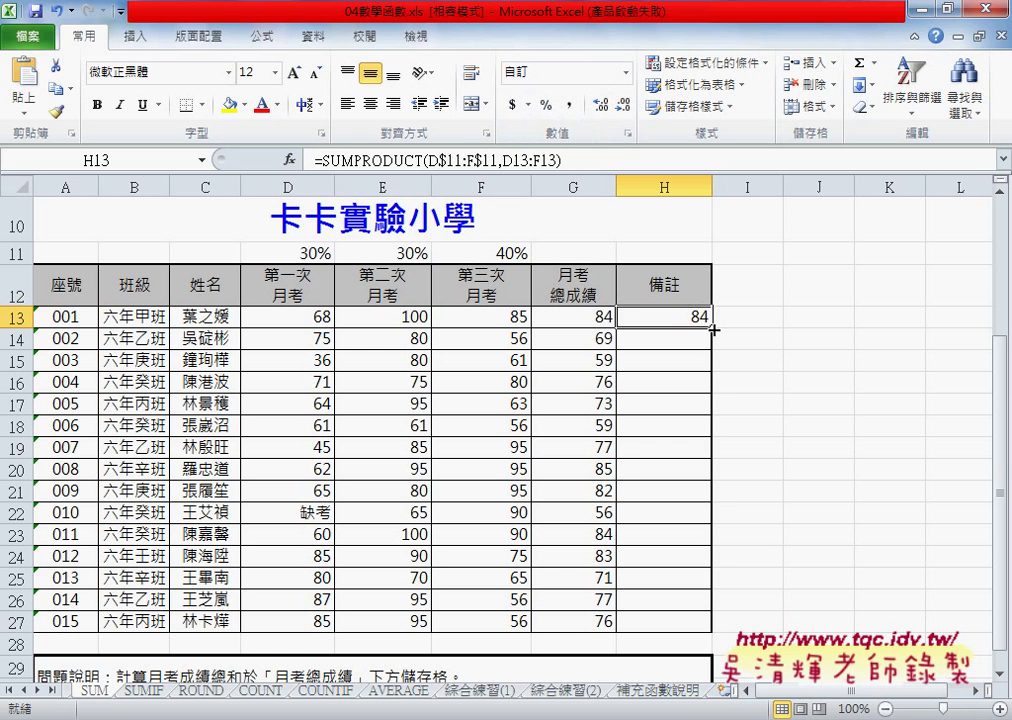
{"action": "left_click_drag", "start_coordinate": [712, 327], "coordinate": [712, 632]}
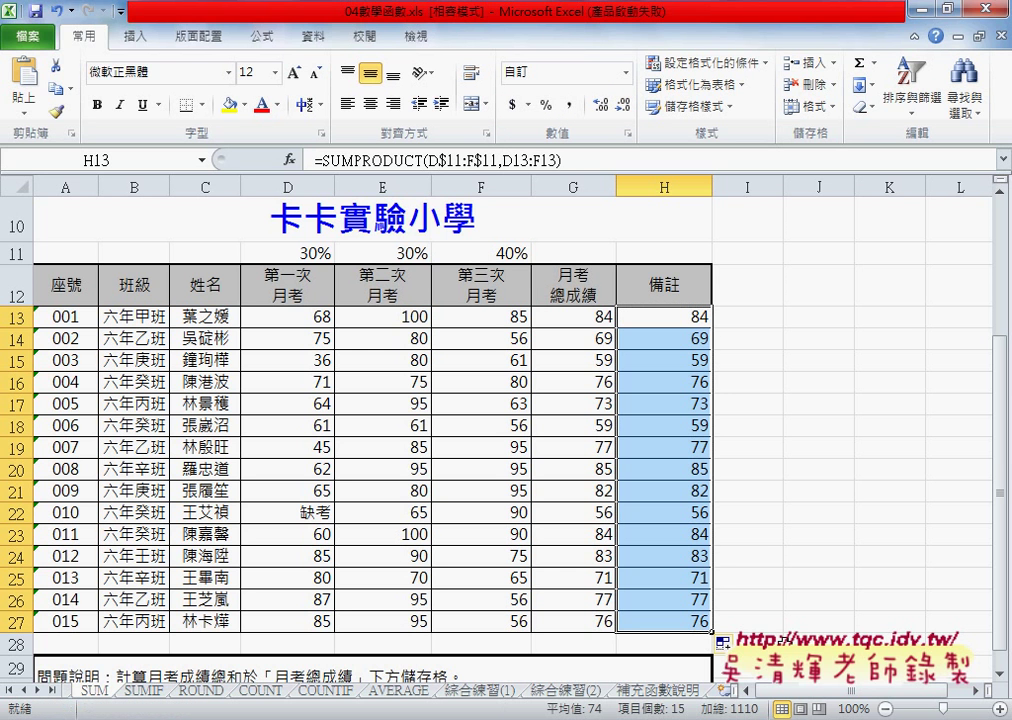
{"action": "left_click", "coordinate": [585, 319]}
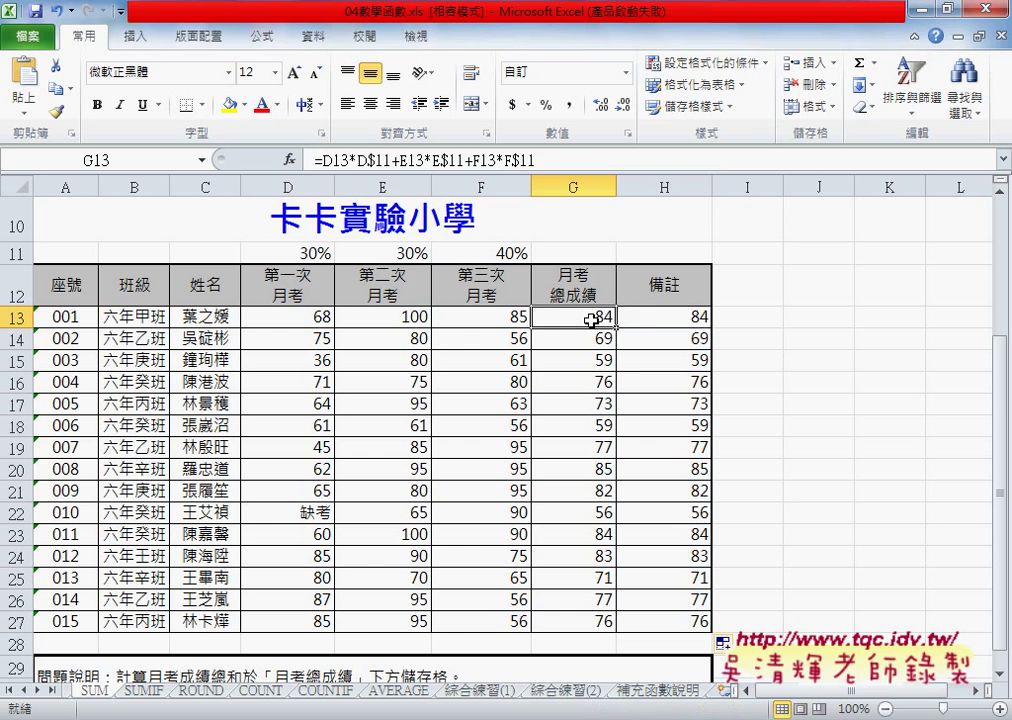
{"action": "left_click", "coordinate": [649, 320]}
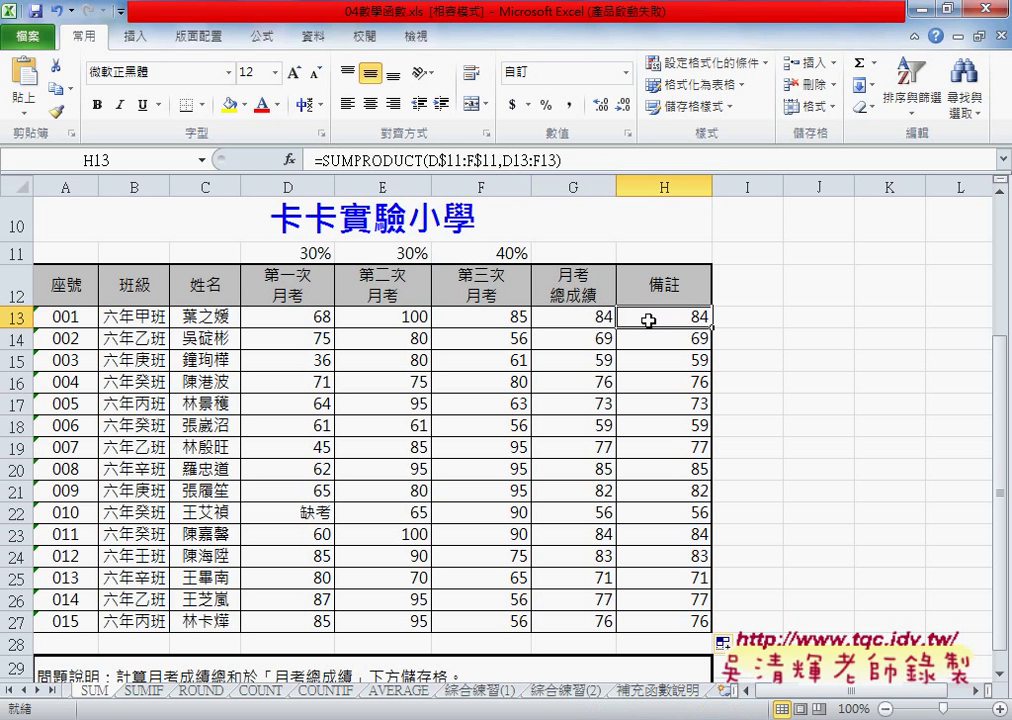
{"action": "left_click", "coordinate": [590, 323]}
{"action": "key", "text": "Right"}
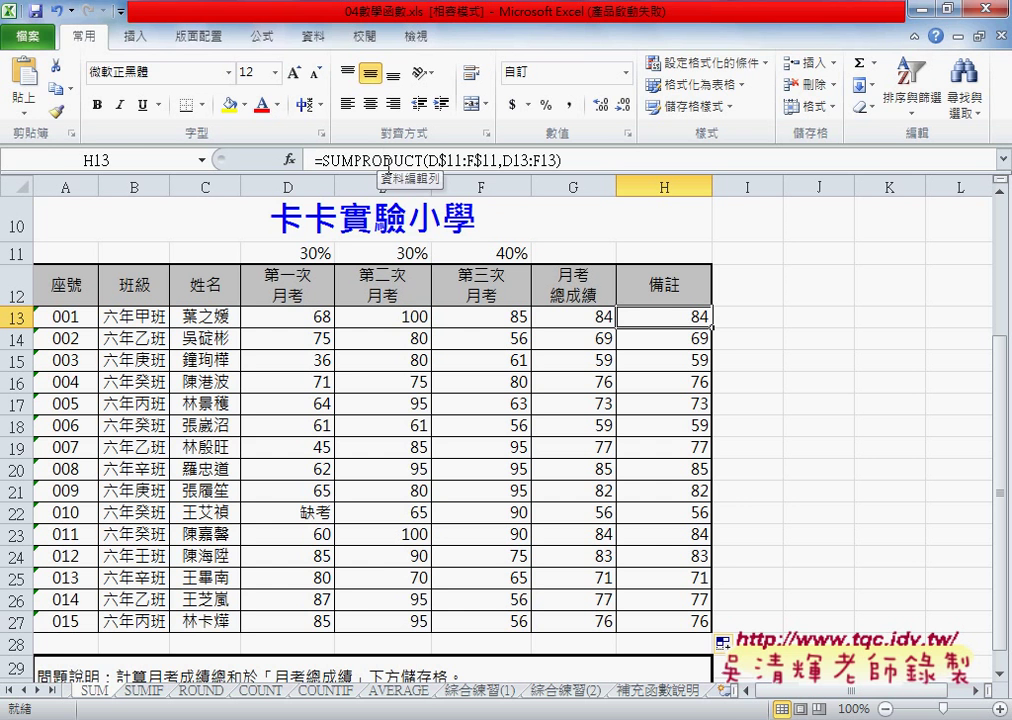
{"action": "left_click", "coordinate": [388, 160]}
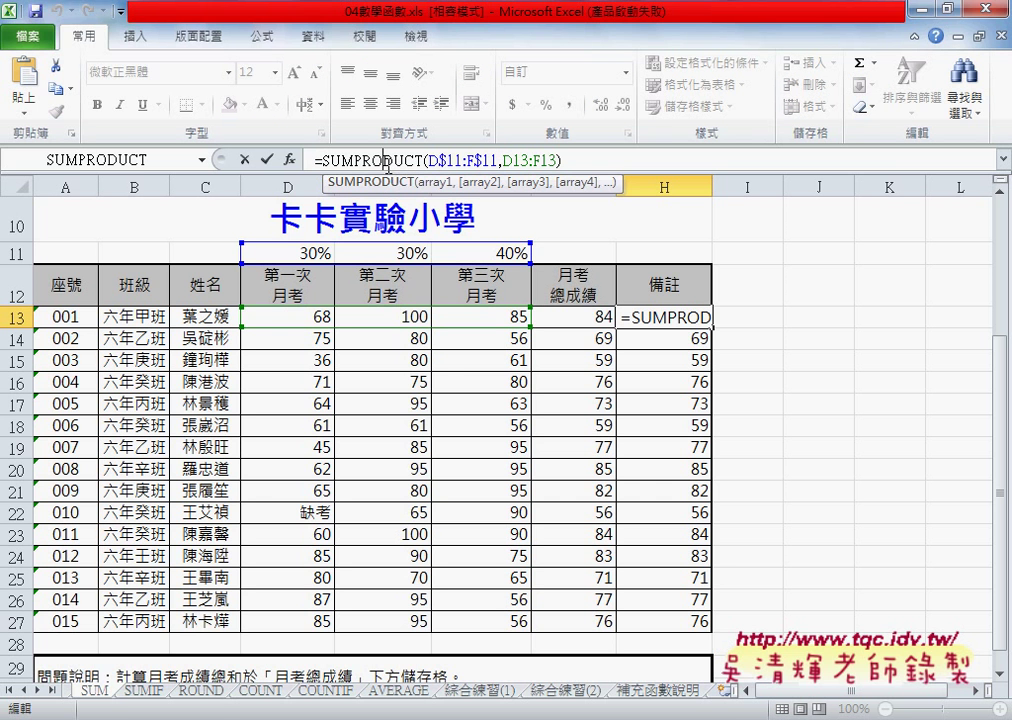
Reopen H13's SUMPRODUCT arguments and underline the function name and both arrays in red
{"action": "left_click", "coordinate": [289, 159]}
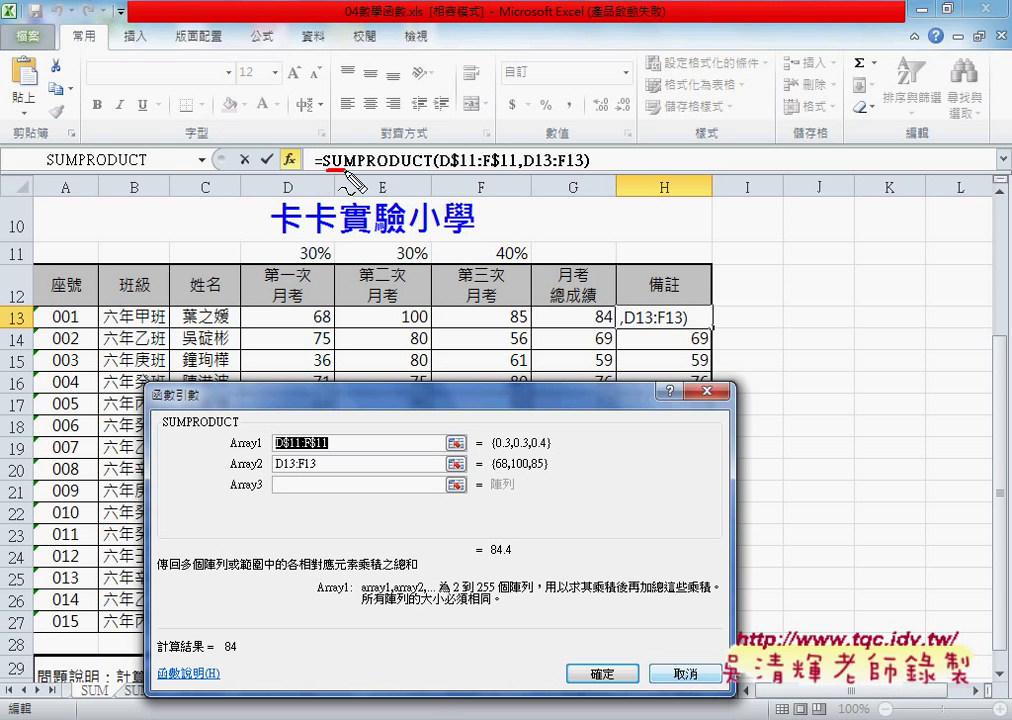
{"action": "left_click_drag", "start_coordinate": [362, 170], "coordinate": [422, 171]}
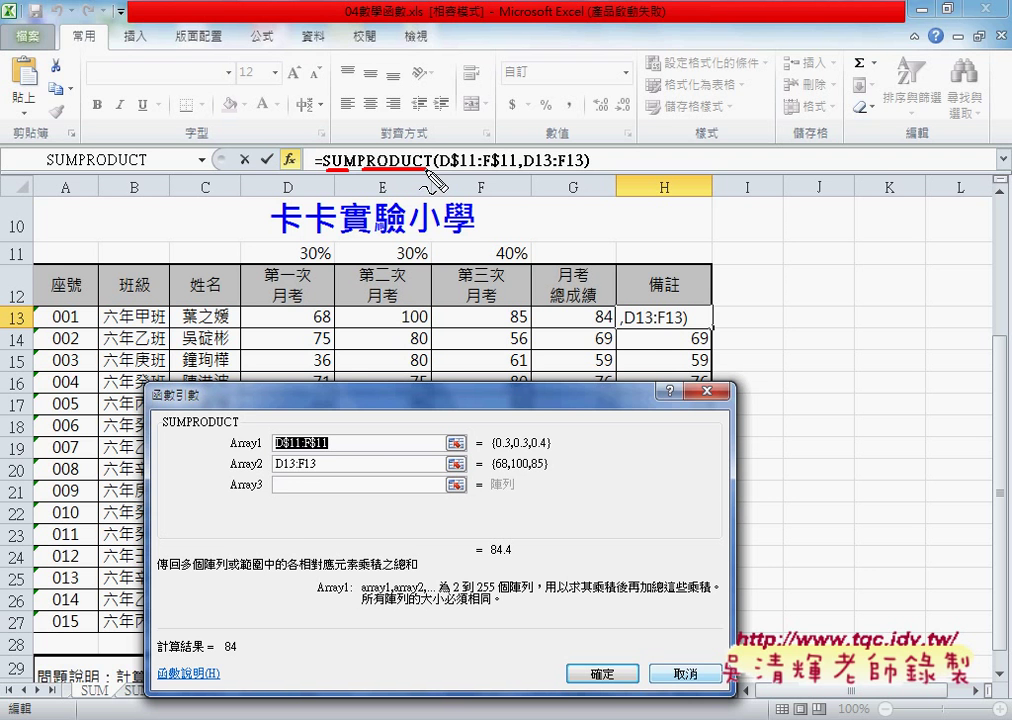
{"action": "left_click_drag", "start_coordinate": [272, 452], "coordinate": [336, 453]}
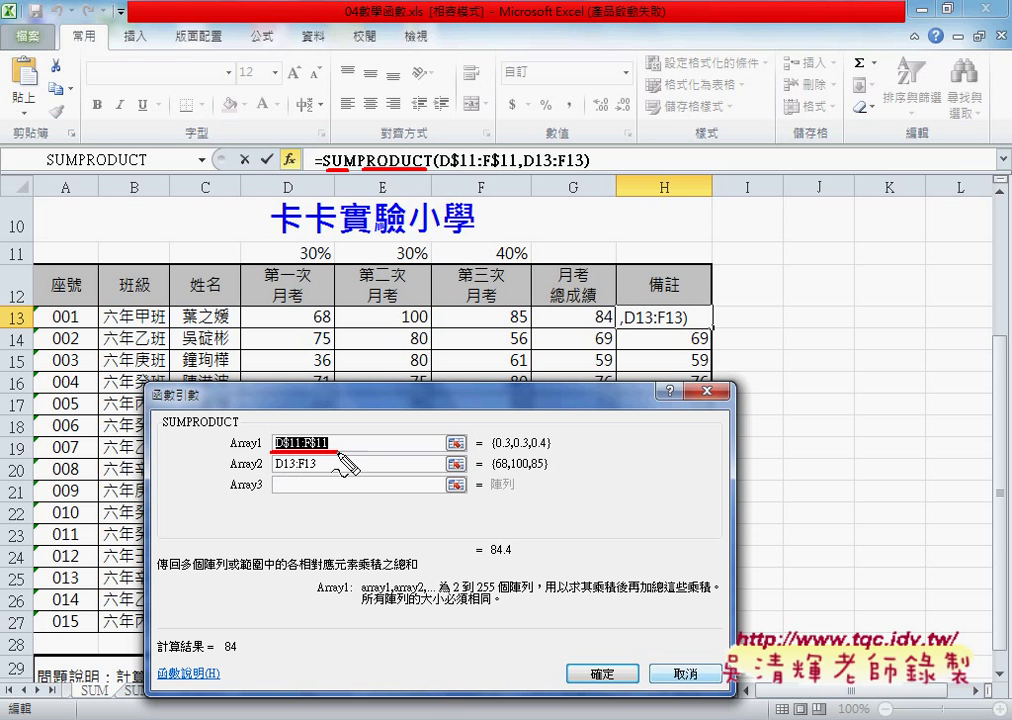
{"action": "left_click_drag", "start_coordinate": [275, 470], "coordinate": [322, 470]}
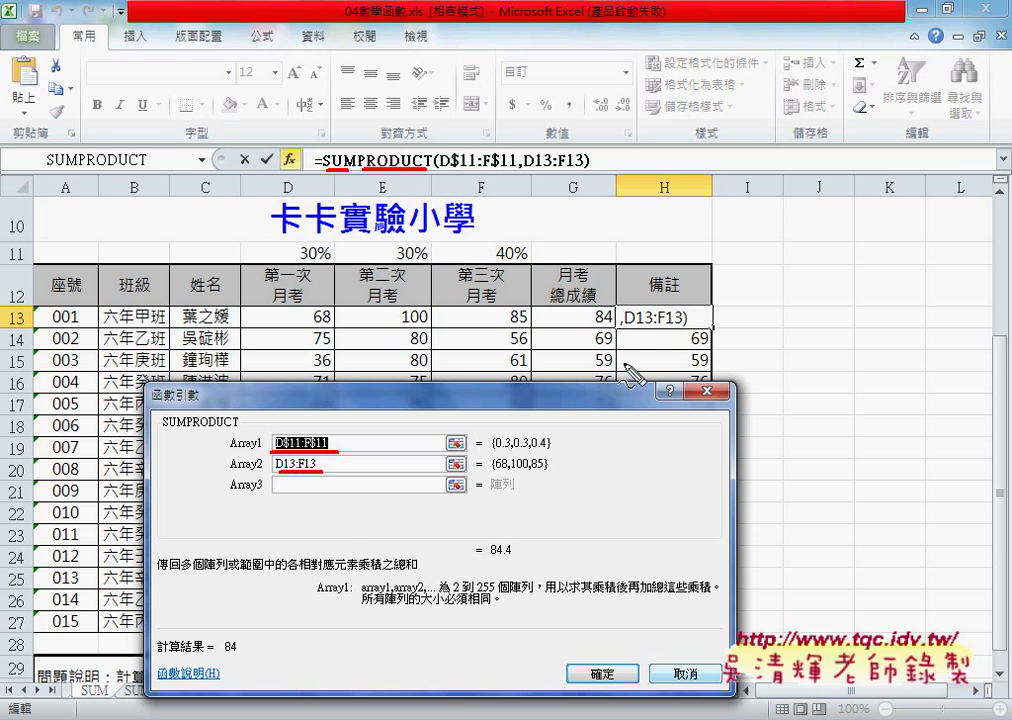
Draw red marks linking the arrays to G13, circling H13, and flagging the 255 limit
{"action": "mouse_move", "coordinate": [347, 428]}
{"action": "left_mouse_down"}
{"action": "mouse_move", "coordinate": [600, 316]}
{"action": "mouse_move", "coordinate": [612, 330]}
{"action": "mouse_move", "coordinate": [625, 306]}
{"action": "left_mouse_up"}
{"action": "left_click_drag", "start_coordinate": [678, 338], "coordinate": [702, 337]}
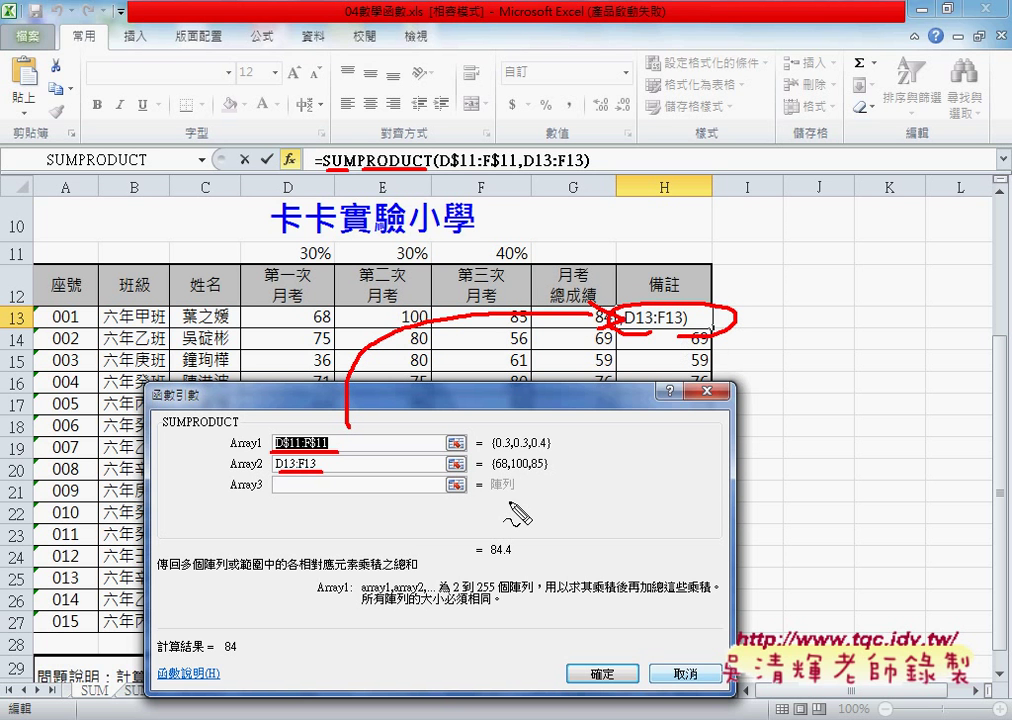
{"action": "left_click_drag", "start_coordinate": [479, 593], "coordinate": [495, 595]}
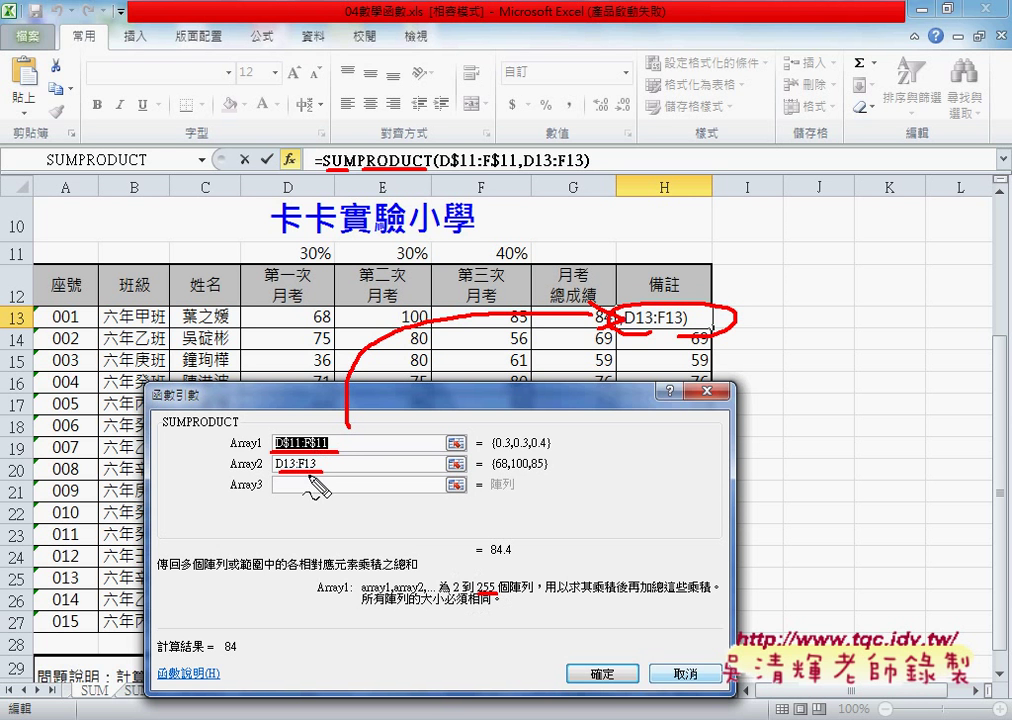
Box the 255-array limit and sketch a red bracket with arrow beside the weights row
{"action": "left_click_drag", "start_coordinate": [470, 590], "coordinate": [495, 590]}
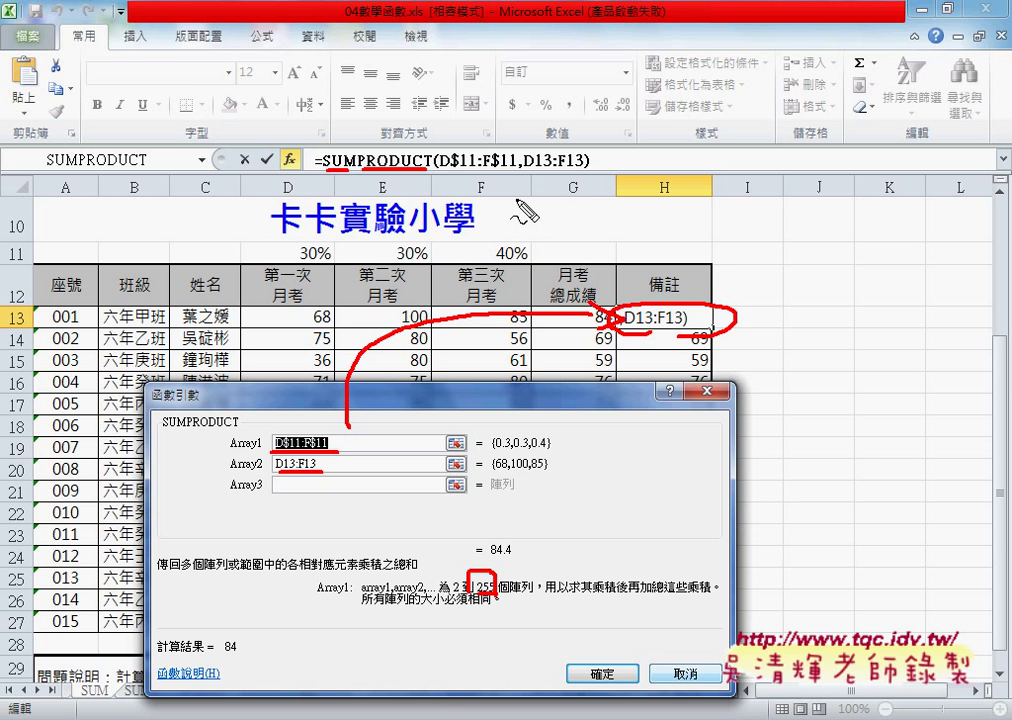
{"action": "mouse_move", "coordinate": [705, 257]}
{"action": "left_mouse_down"}
{"action": "mouse_move", "coordinate": [768, 237]}
{"action": "mouse_move", "coordinate": [764, 255]}
{"action": "mouse_move", "coordinate": [800, 298]}
{"action": "left_mouse_up"}
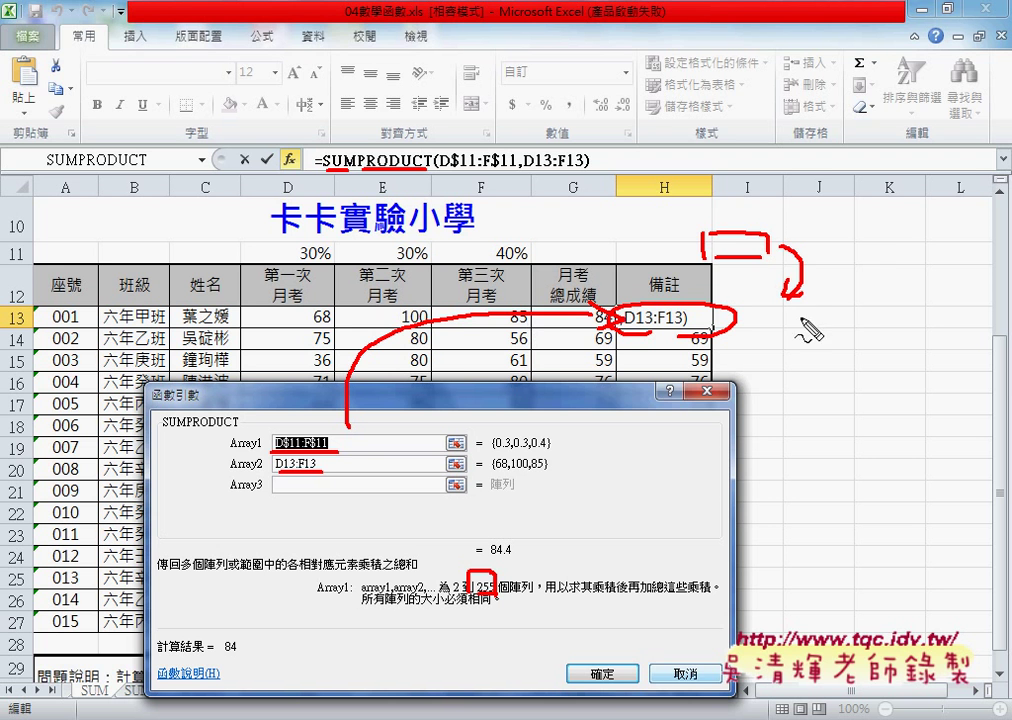
Underline the SUMPRODUCT label and D13:G13, add a bracket, and write an underlined 'VBA' note
{"action": "left_click_drag", "start_coordinate": [163, 431], "coordinate": [238, 431]}
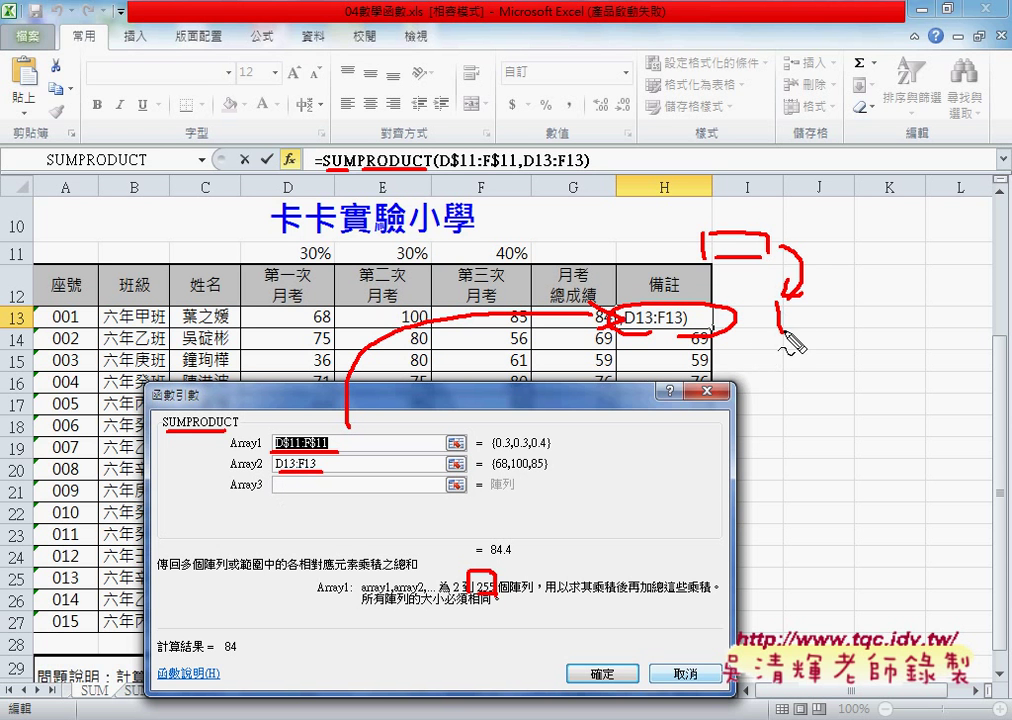
{"action": "left_click_drag", "start_coordinate": [835, 303], "coordinate": [852, 330]}
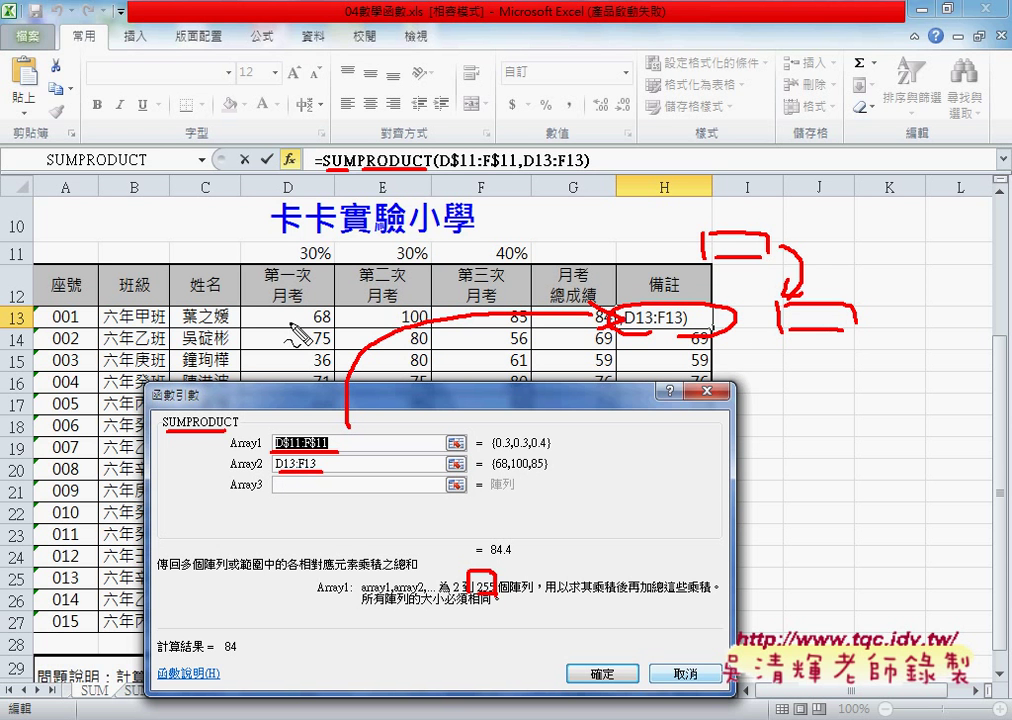
{"action": "mouse_move", "coordinate": [276, 328]}
{"action": "left_mouse_down"}
{"action": "mouse_move", "coordinate": [541, 312]}
{"action": "mouse_move", "coordinate": [500, 340]}
{"action": "left_mouse_up"}
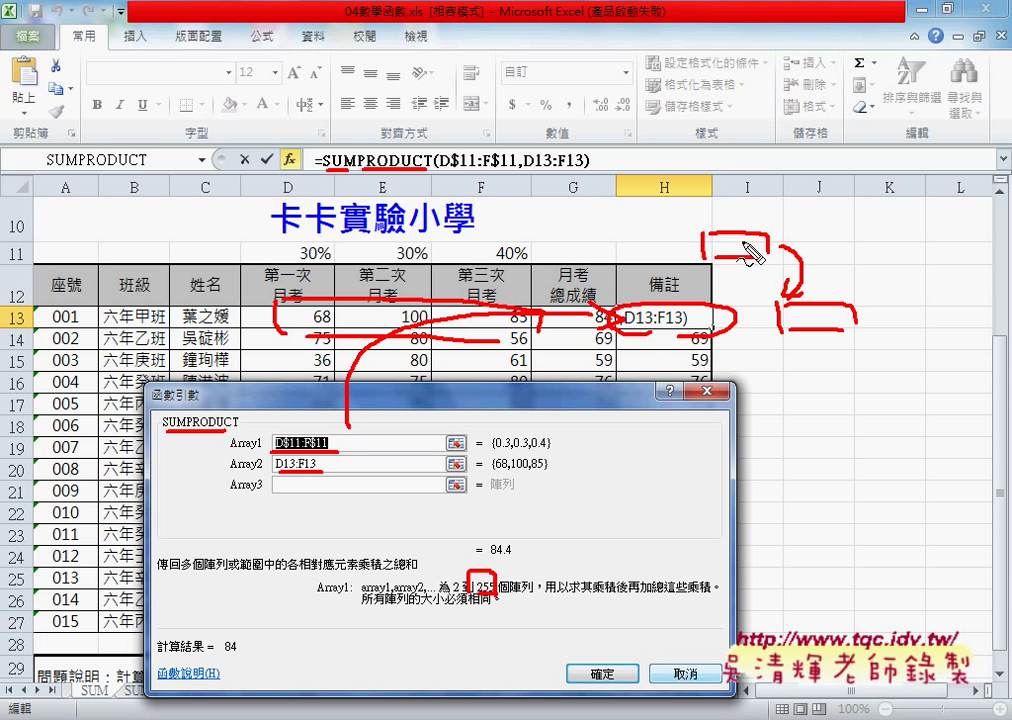
{"action": "mouse_move", "coordinate": [766, 191]}
{"action": "left_mouse_down"}
{"action": "mouse_move", "coordinate": [801, 199]}
{"action": "mouse_move", "coordinate": [810, 215]}
{"action": "mouse_move", "coordinate": [855, 210]}
{"action": "left_mouse_up"}
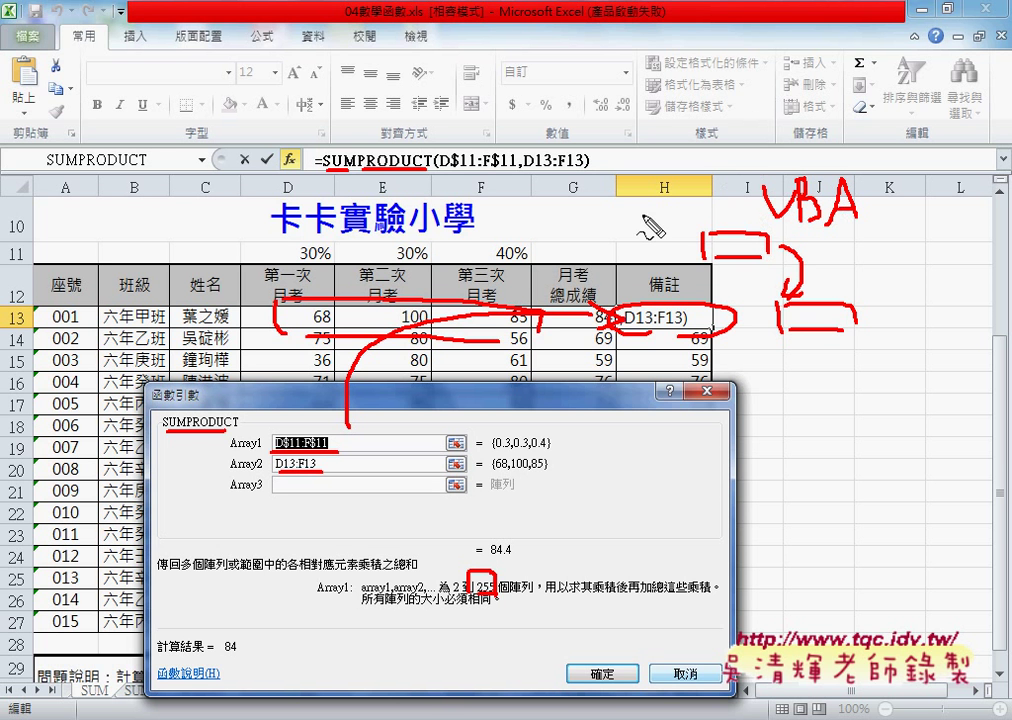
{"action": "left_click_drag", "start_coordinate": [778, 228], "coordinate": [864, 228]}
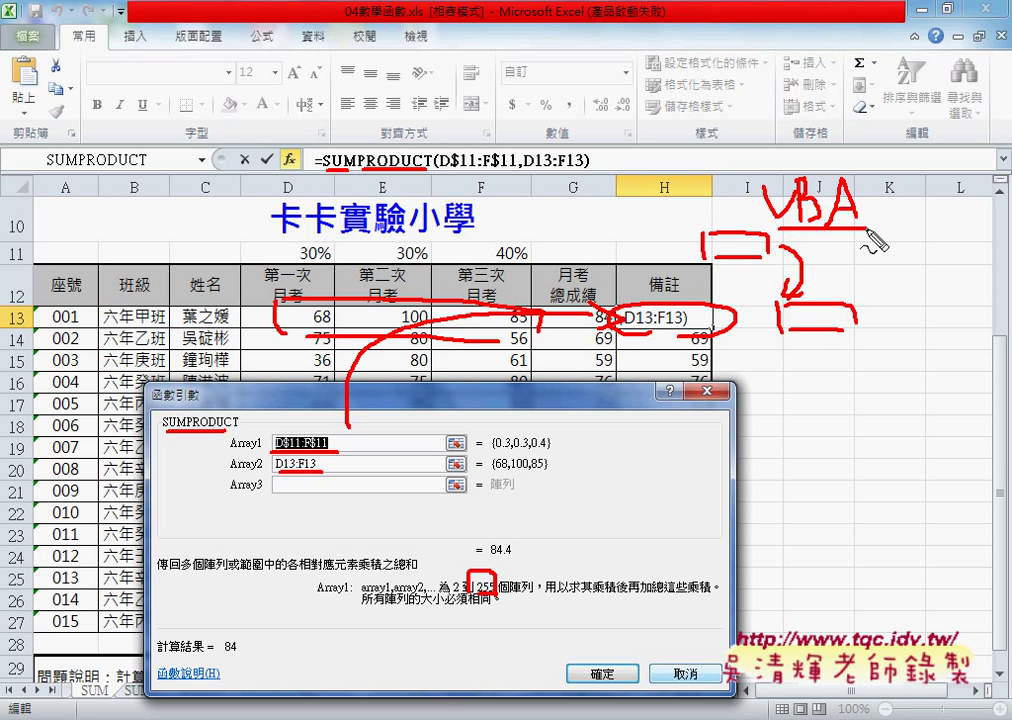